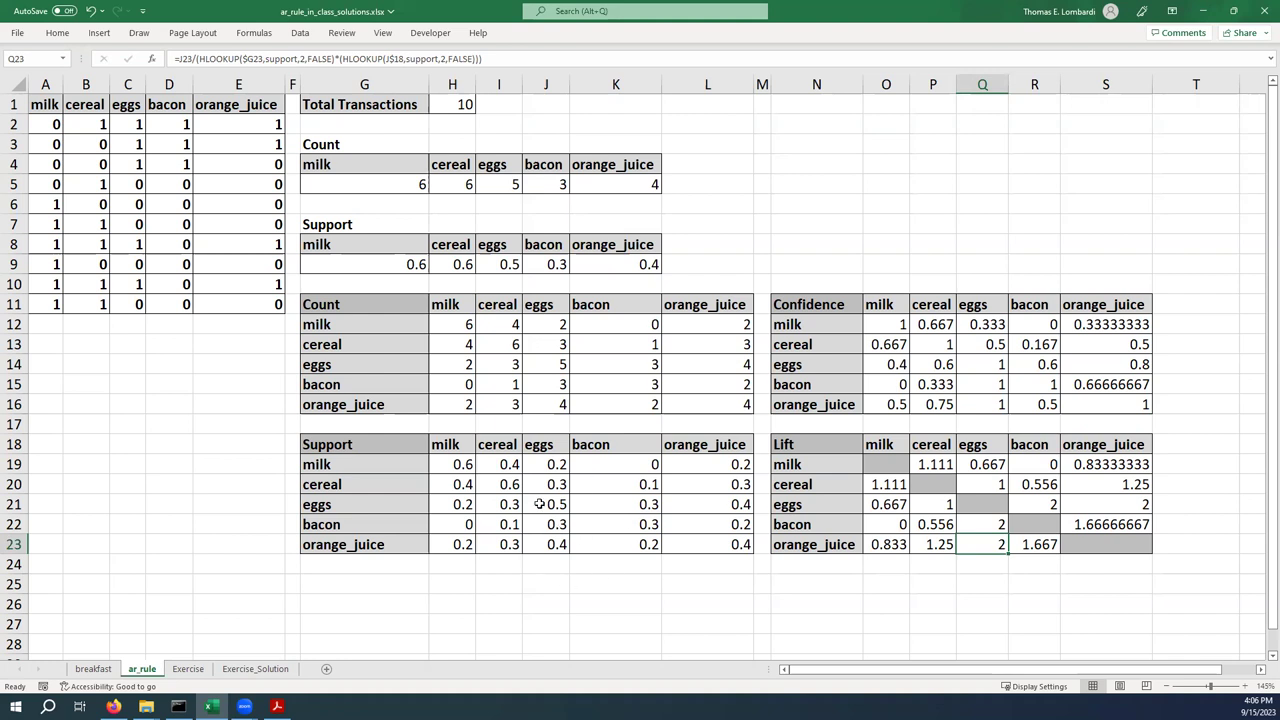
# Apply a blue-white-red color scale to the values of the lower Support matrix, H19:L23, with blue for high values.
pyautogui.click(446, 464)
pyautogui.moveTo(446, 464); pyautogui.dragTo(701, 544)
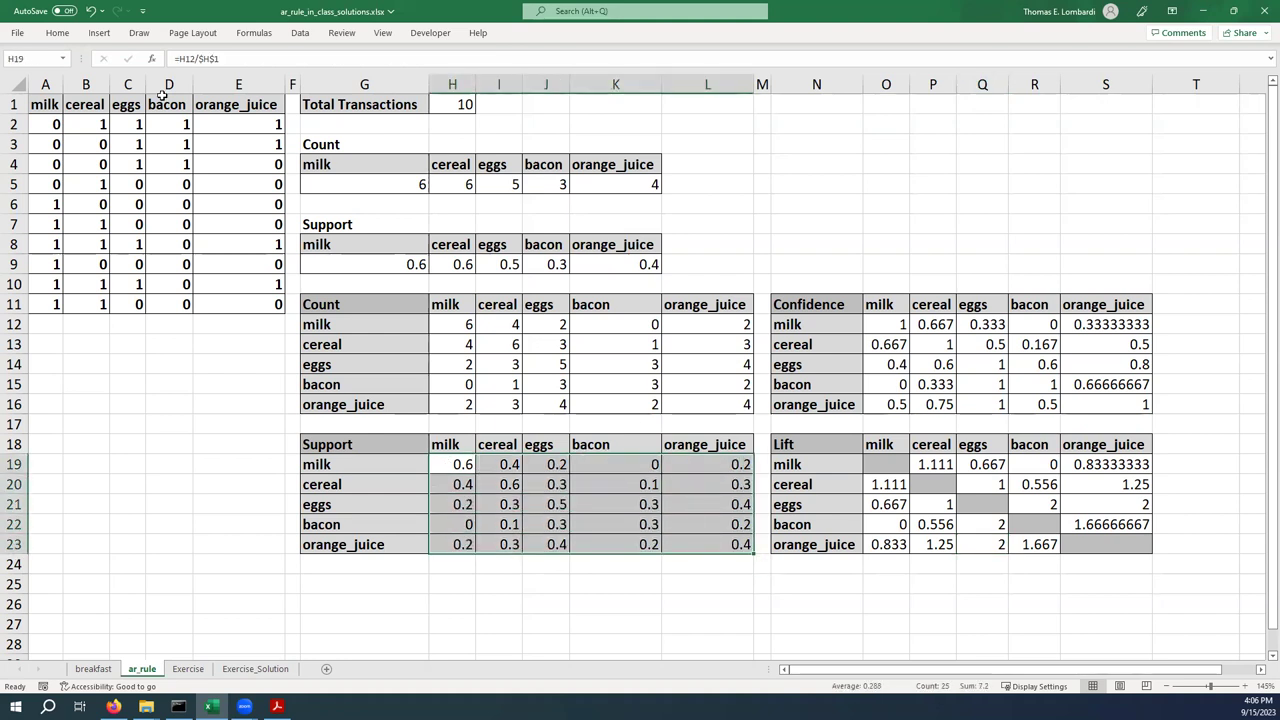
pyautogui.click(57, 33)
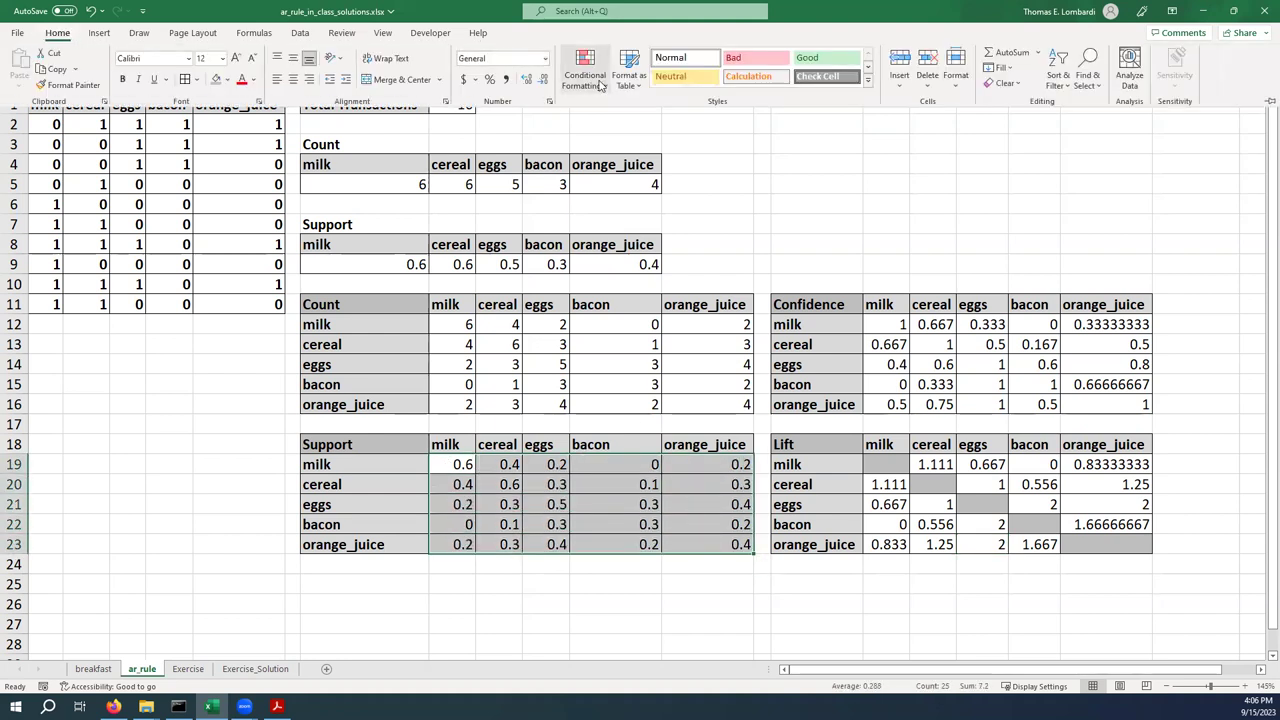
pyautogui.click(596, 89)
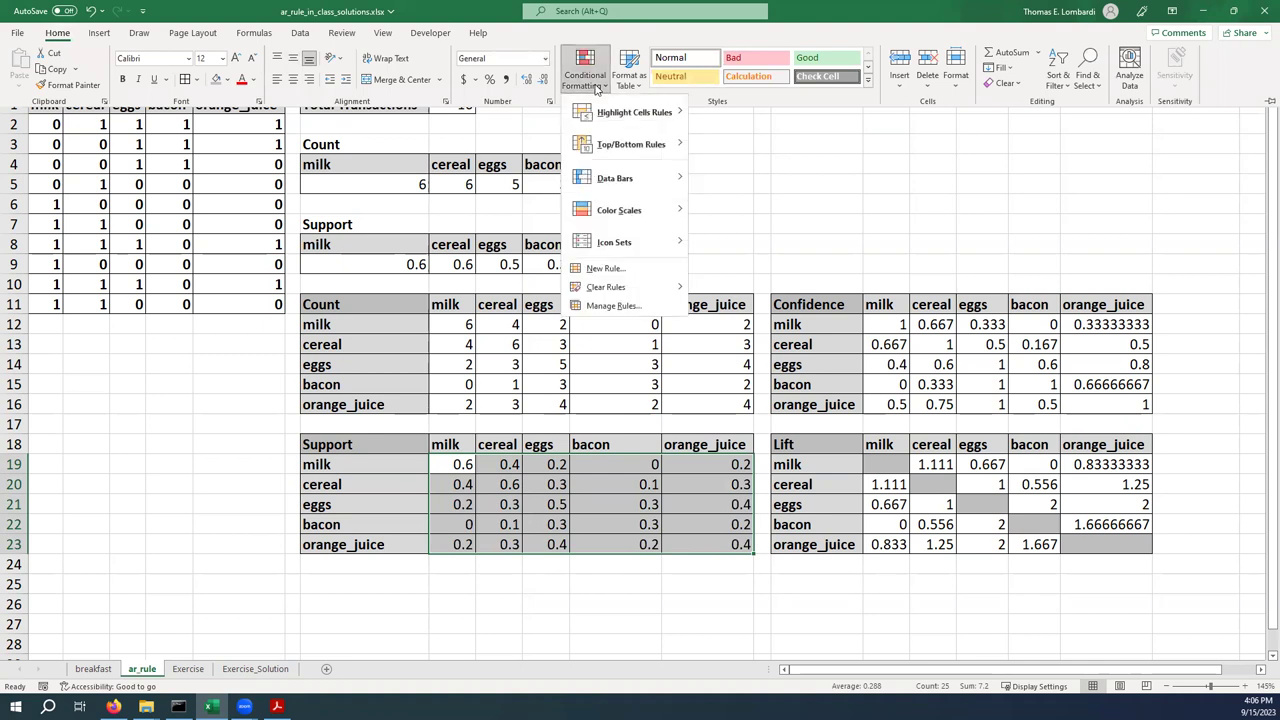
pyautogui.moveTo(634, 215)
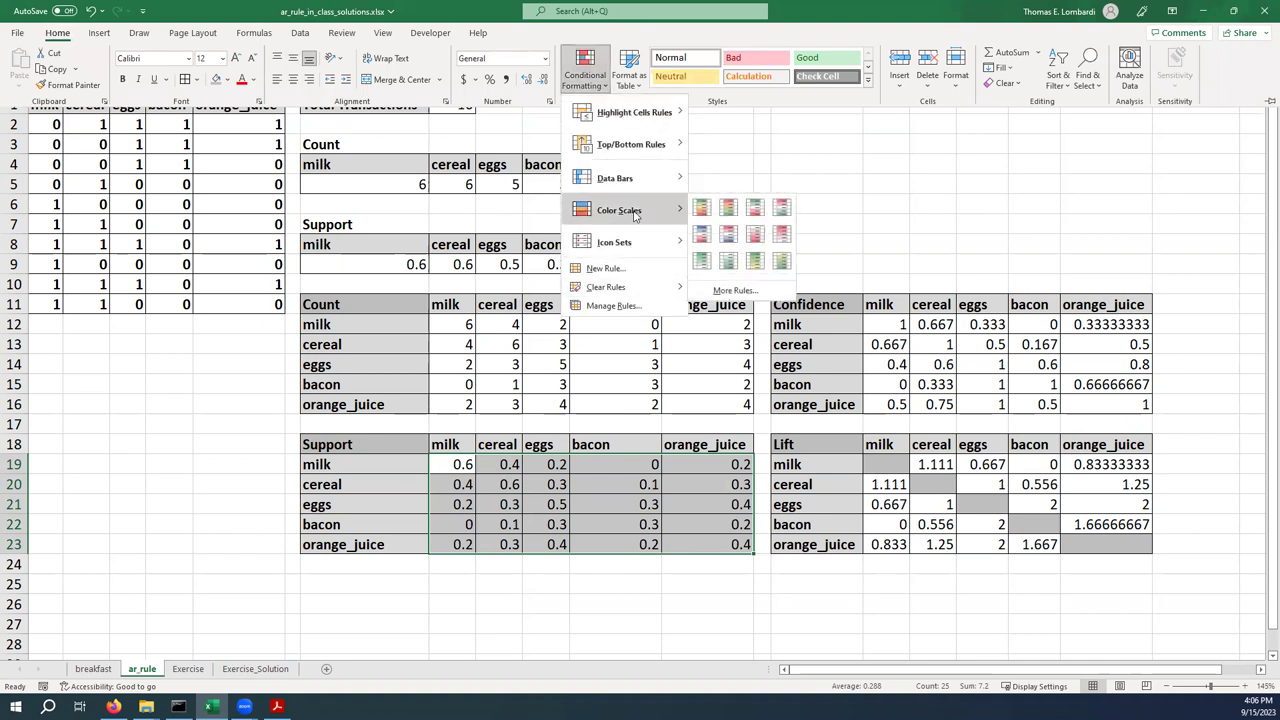
pyautogui.click(700, 233)
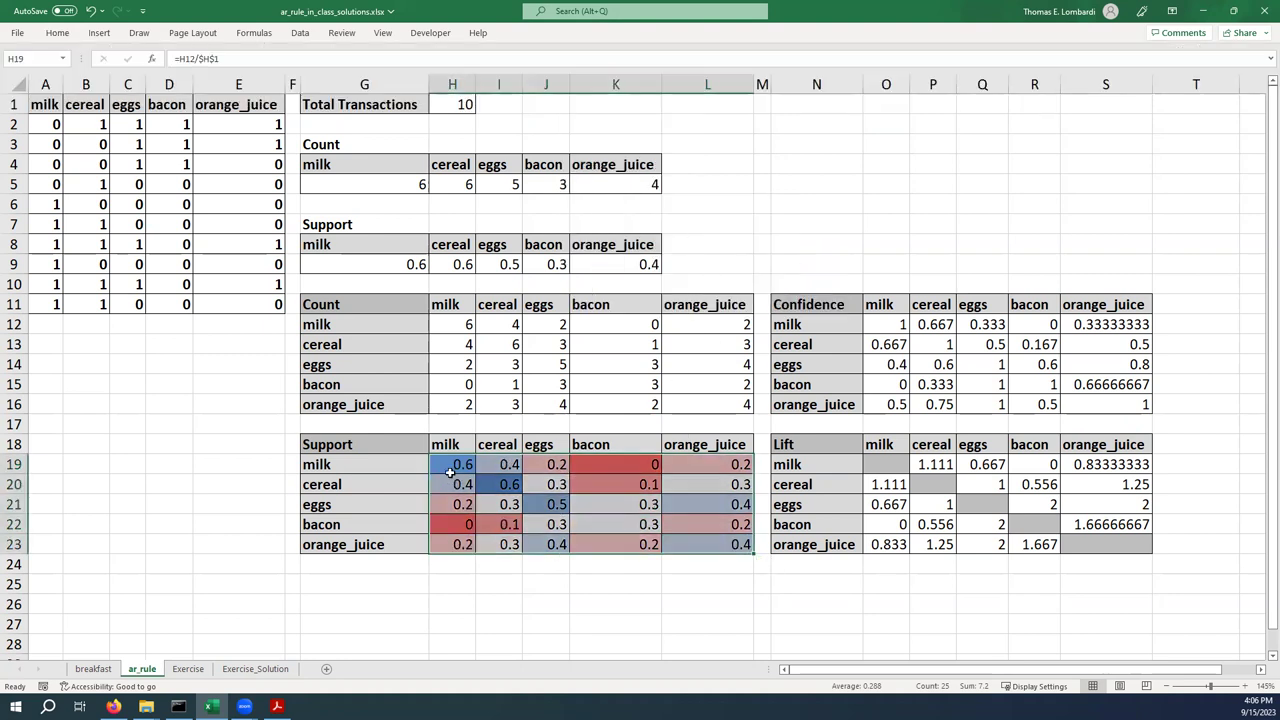
# Apply the same blue-white-red color scale to the Confidence matrix values in O12:S16.
pyautogui.click(882, 323)
pyautogui.moveTo(882, 323); pyautogui.dragTo(1110, 404)
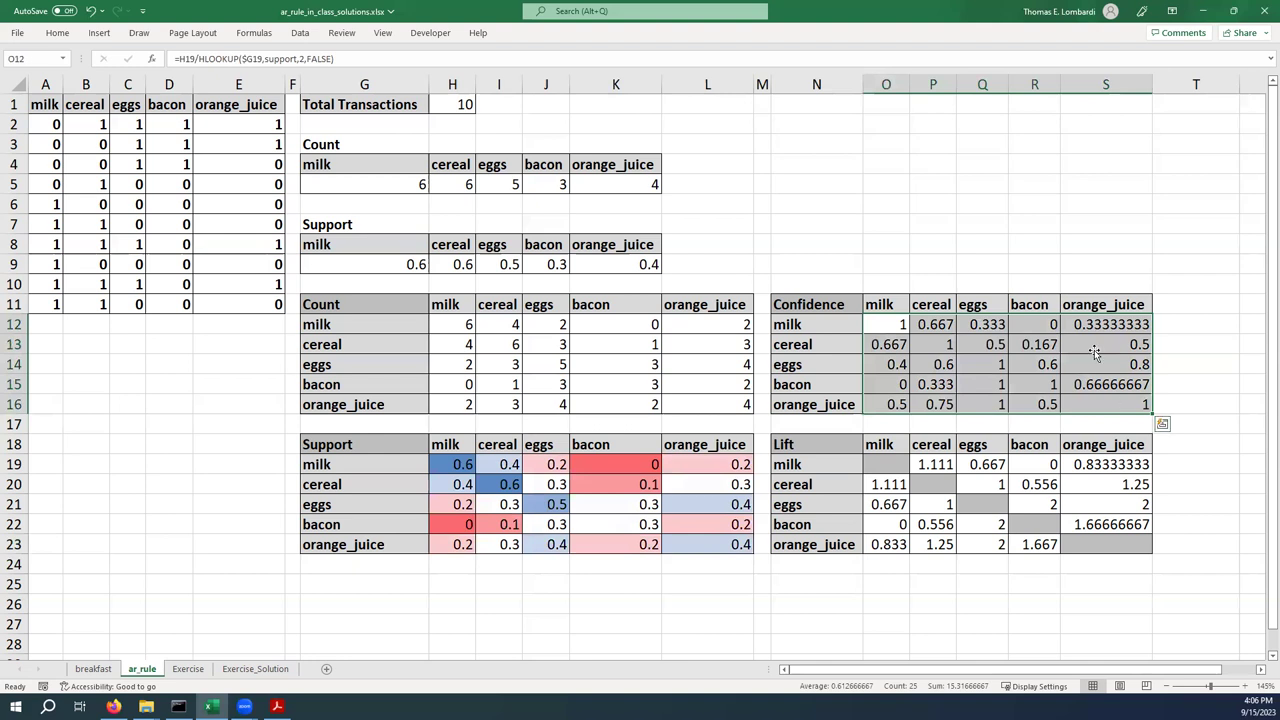
pyautogui.click(65, 40)
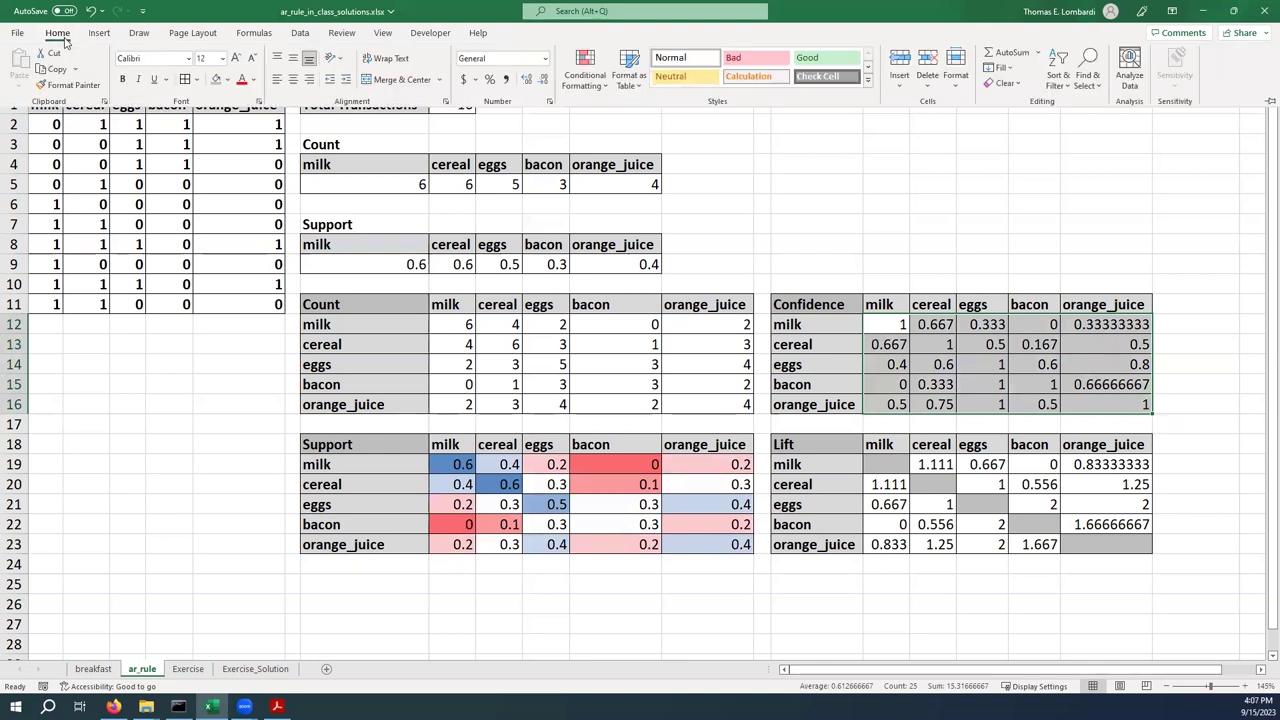
pyautogui.click(605, 87)
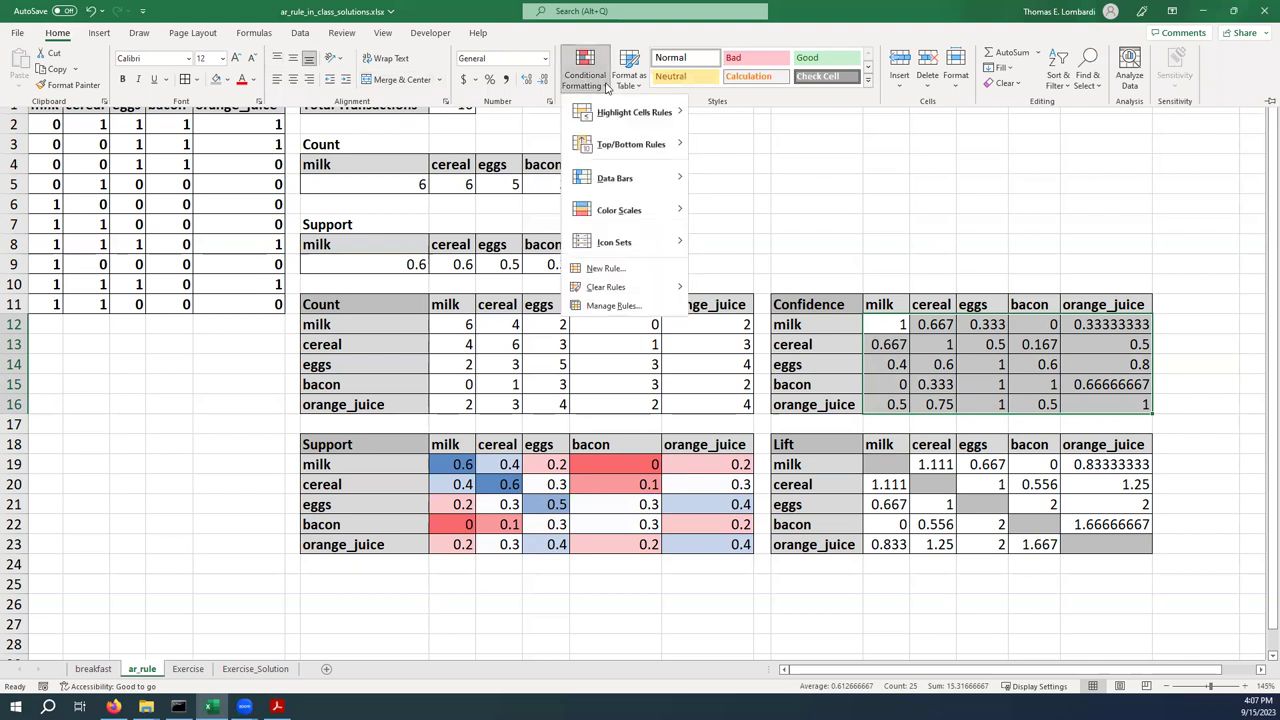
pyautogui.moveTo(620, 210)
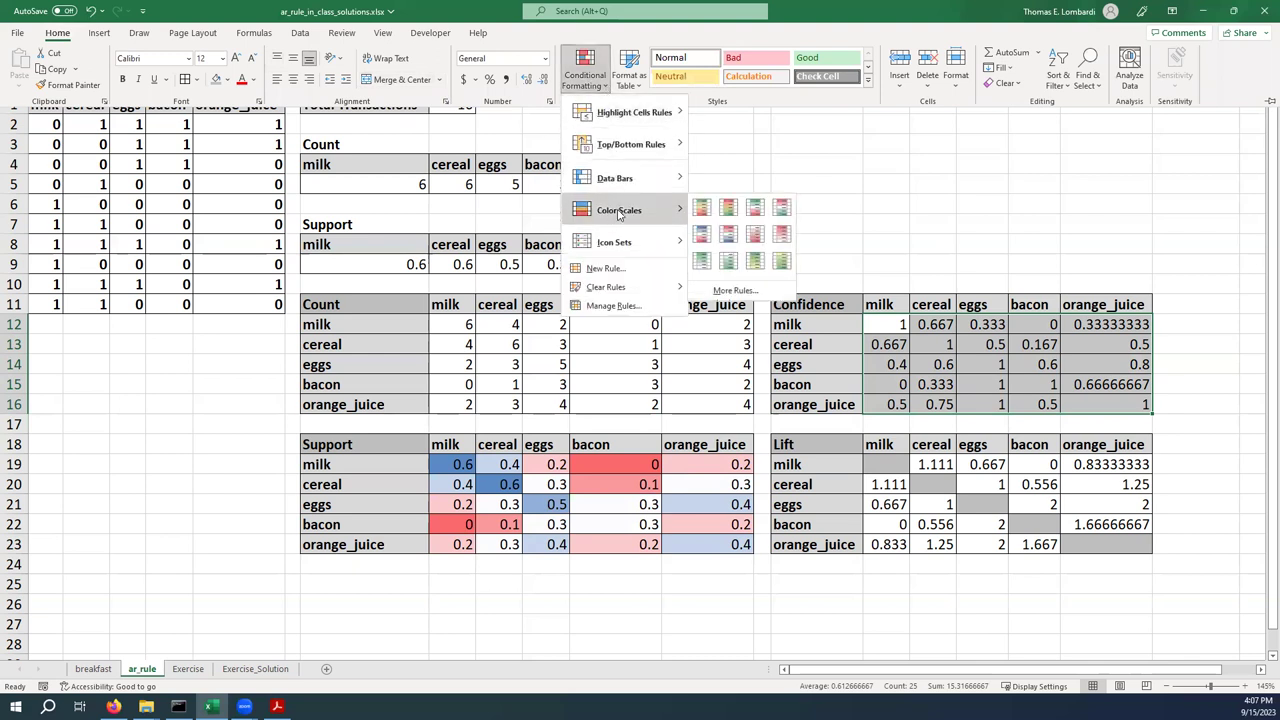
pyautogui.click(703, 238)
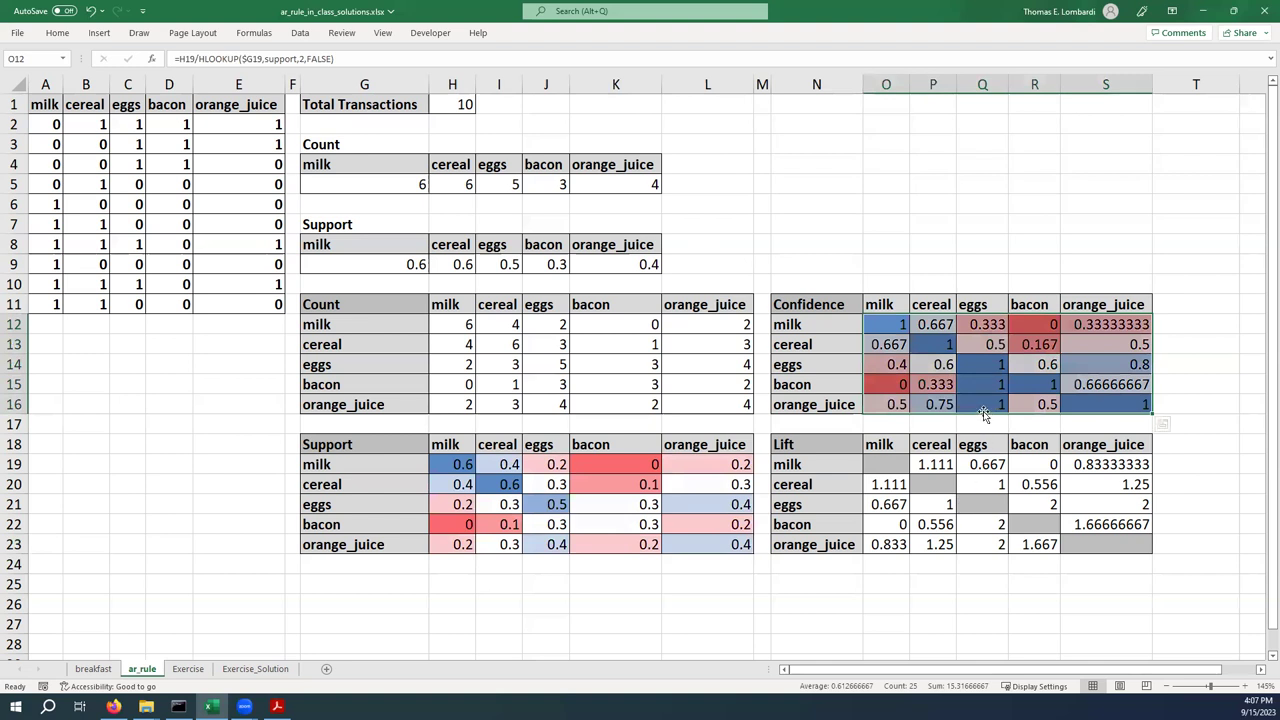
# Apply the blue-white-red color scale to the Lift matrix values in O19:S23.
pyautogui.click(884, 465)
pyautogui.moveTo(884, 465); pyautogui.dragTo(1105, 545)
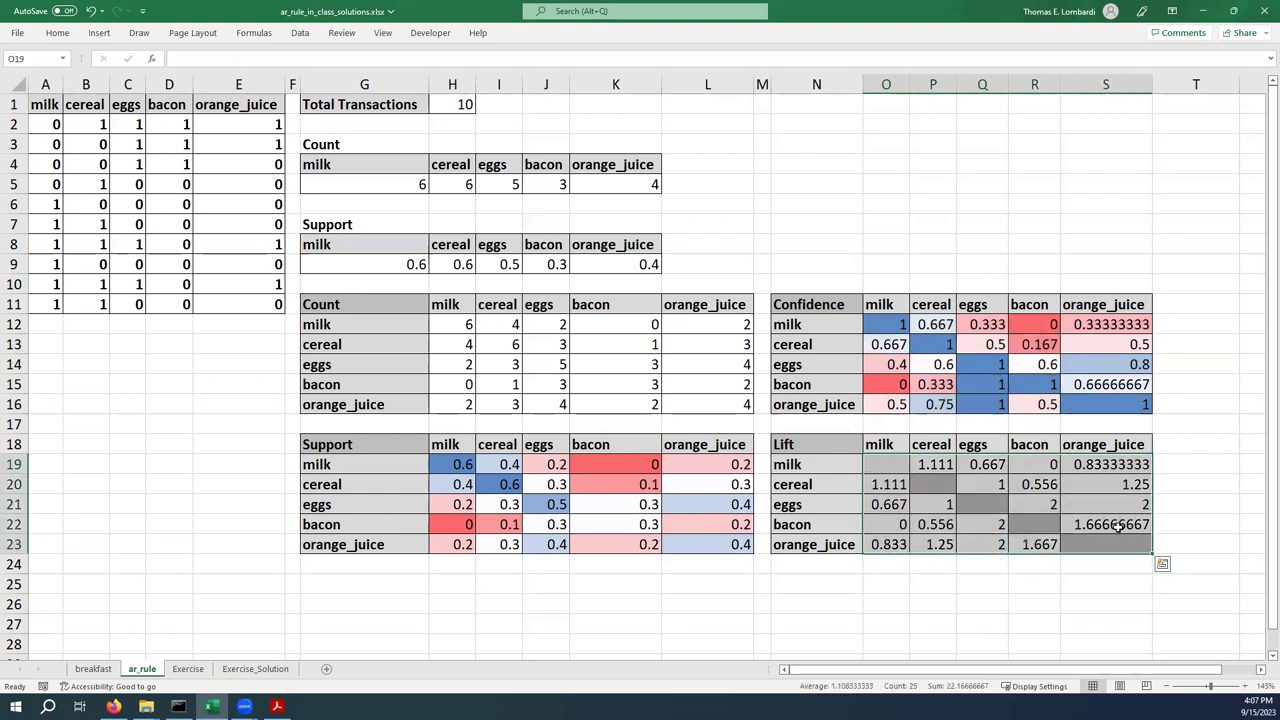
pyautogui.click(57, 33)
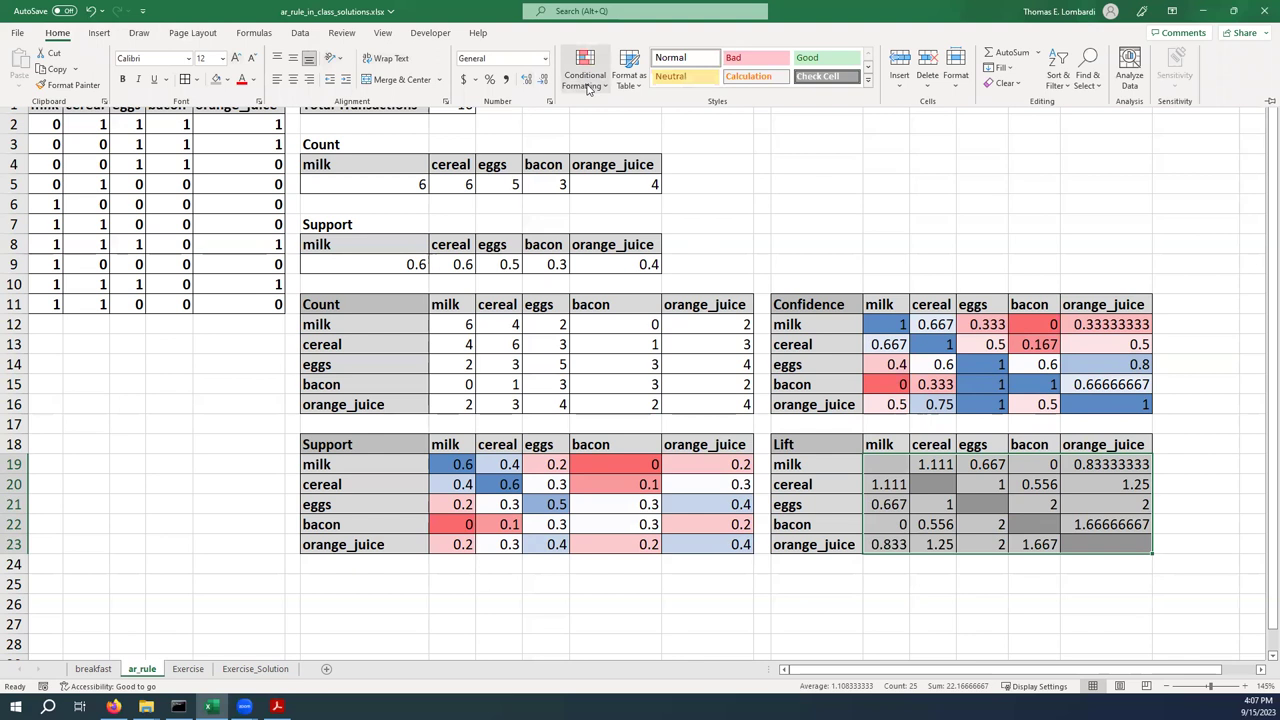
pyautogui.click(590, 80)
pyautogui.moveTo(636, 214)
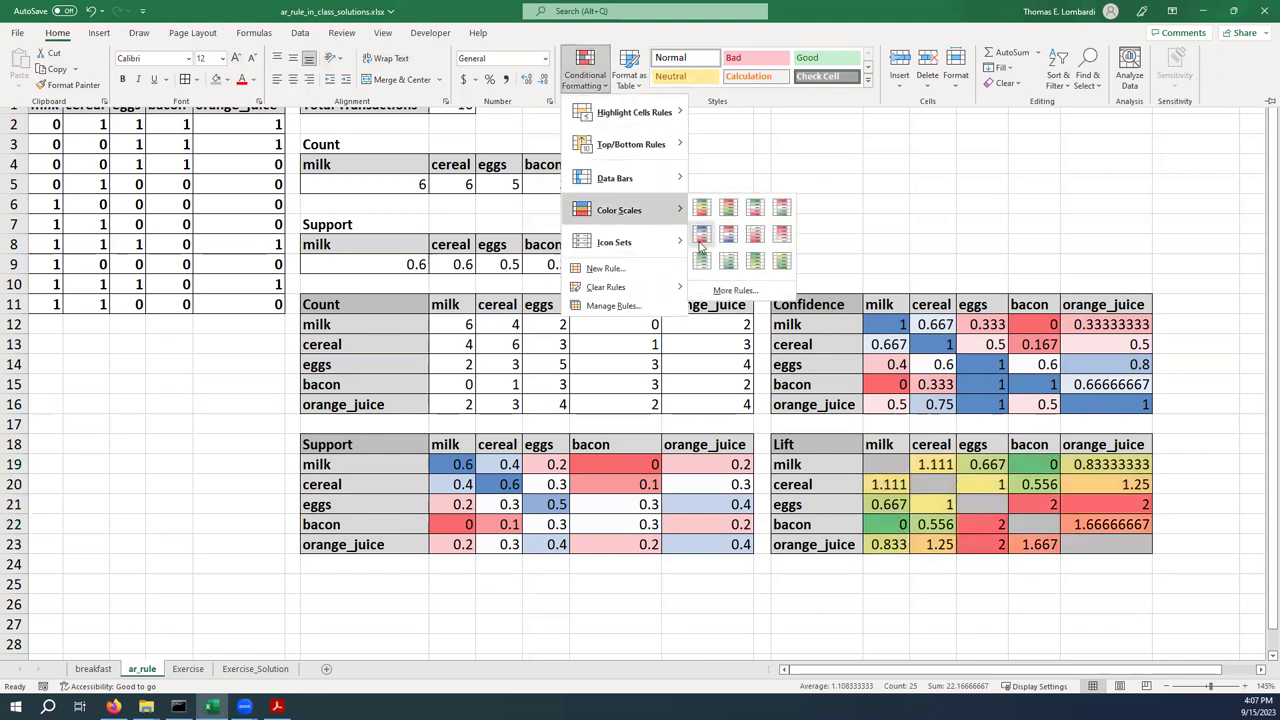
pyautogui.click(701, 233)
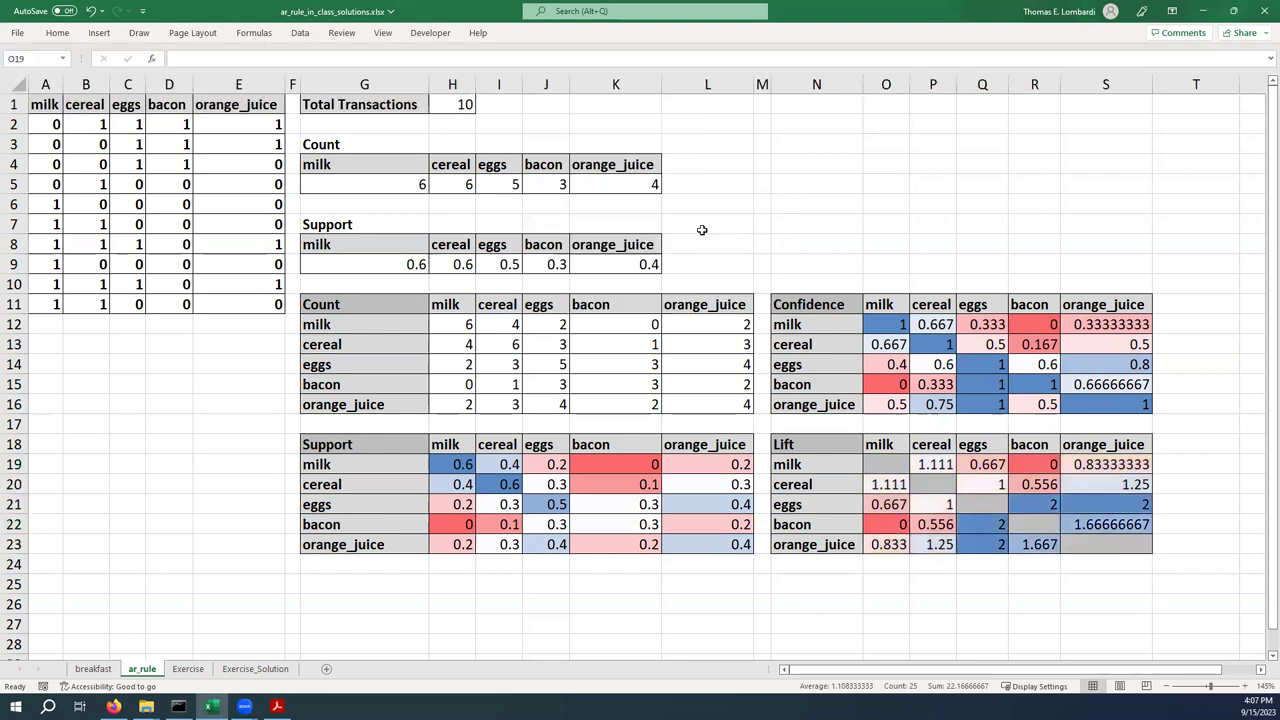
# Examine the Lift values relating eggs to bacon and orange_juice in Q22:Q23 and R21:S21.
pyautogui.click(985, 544)
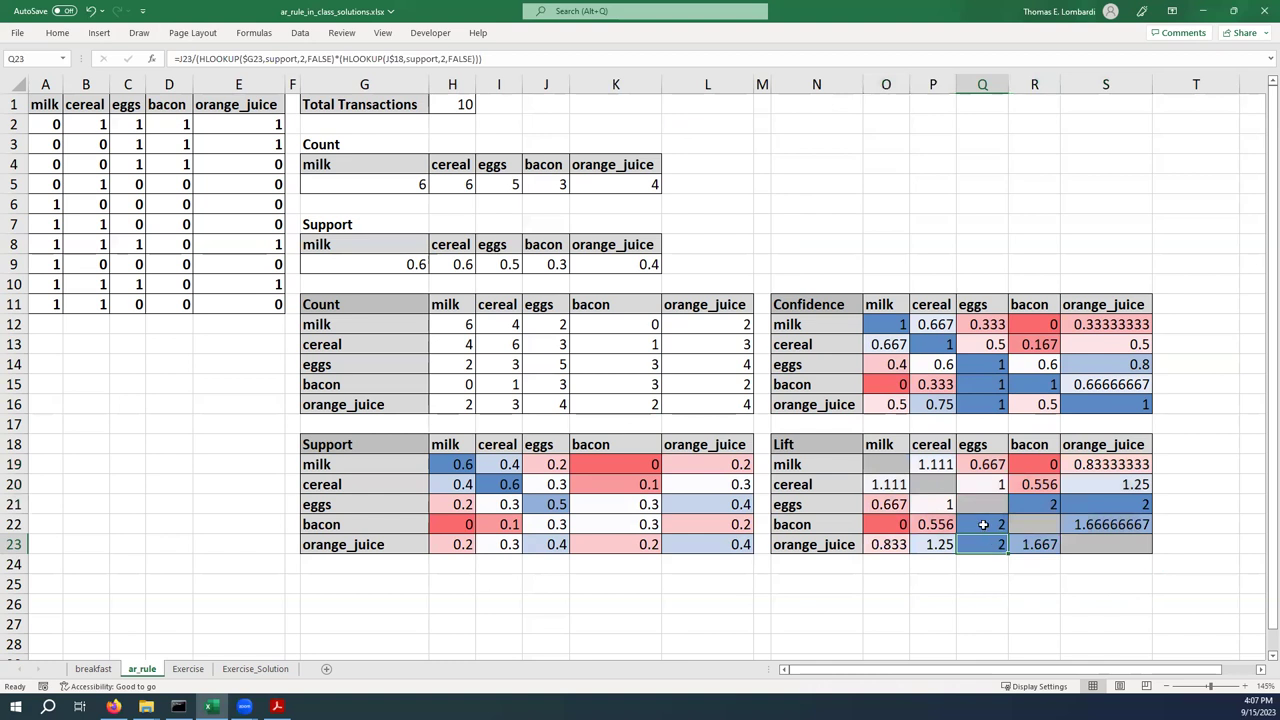
pyautogui.moveTo(983, 524); pyautogui.dragTo(983, 544)
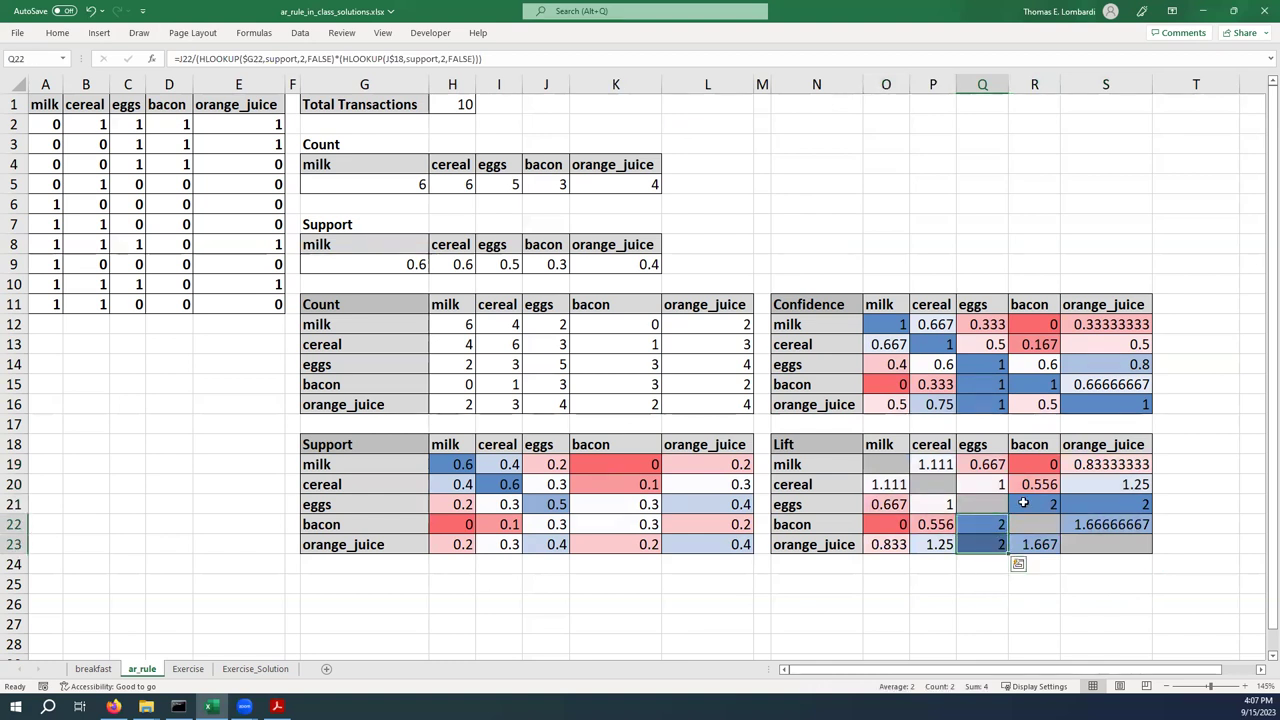
pyautogui.moveTo(1040, 507); pyautogui.dragTo(1088, 506)
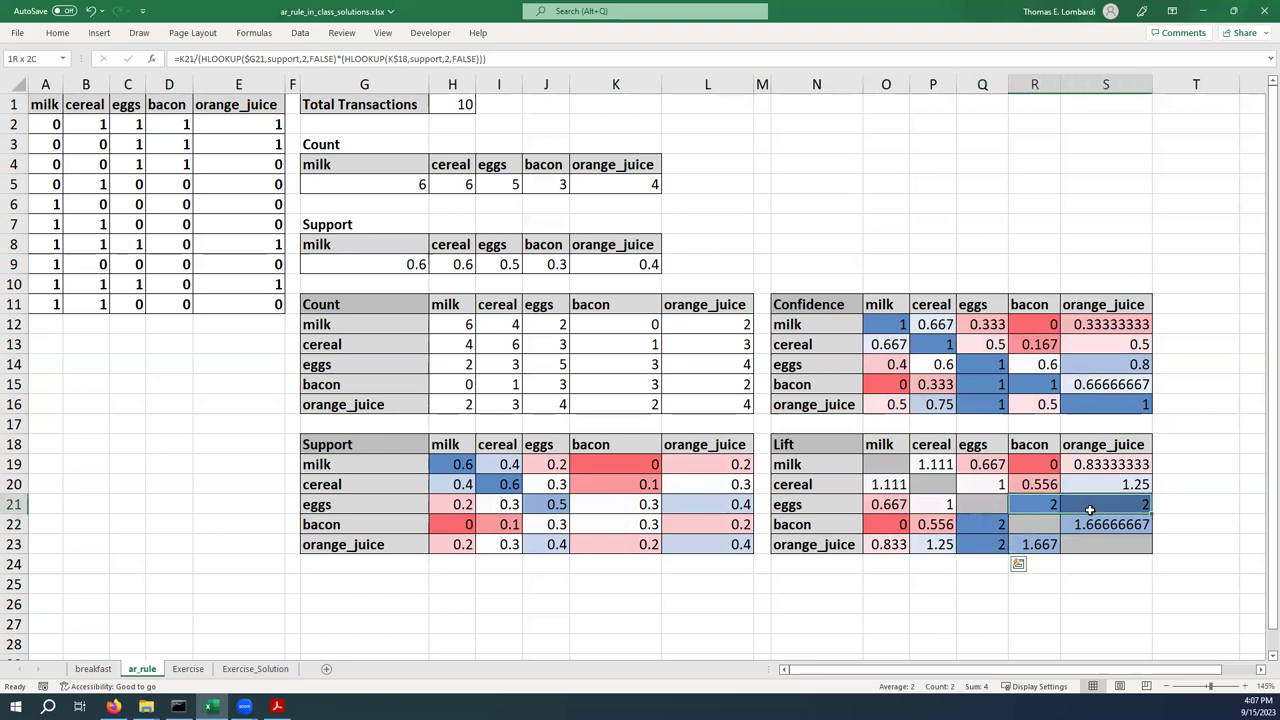
pyautogui.click(988, 527)
pyautogui.moveTo(1040, 505); pyautogui.dragTo(1095, 508)
# Compare the two mirrored milk and cereal Lift values in O20 and P19.
pyautogui.click(876, 484)
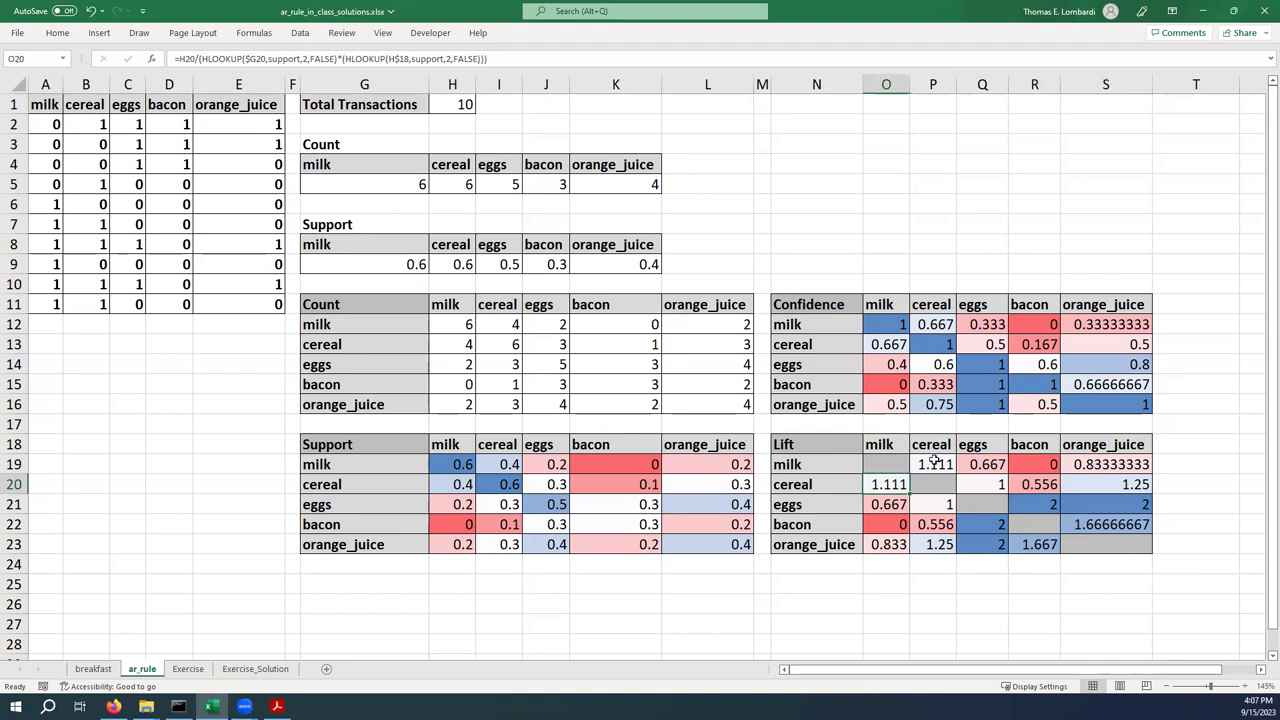
pyautogui.click(934, 462)
pyautogui.click(872, 484)
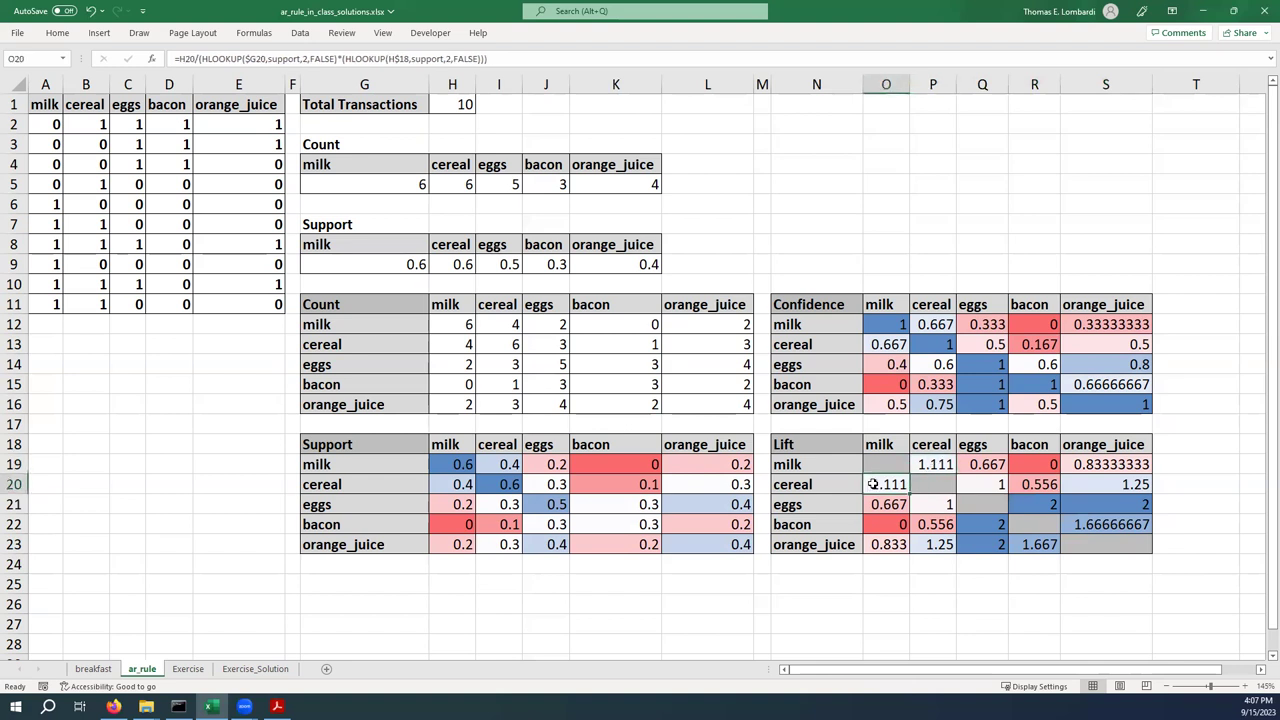
pyautogui.click(938, 460)
pyautogui.click(876, 484)
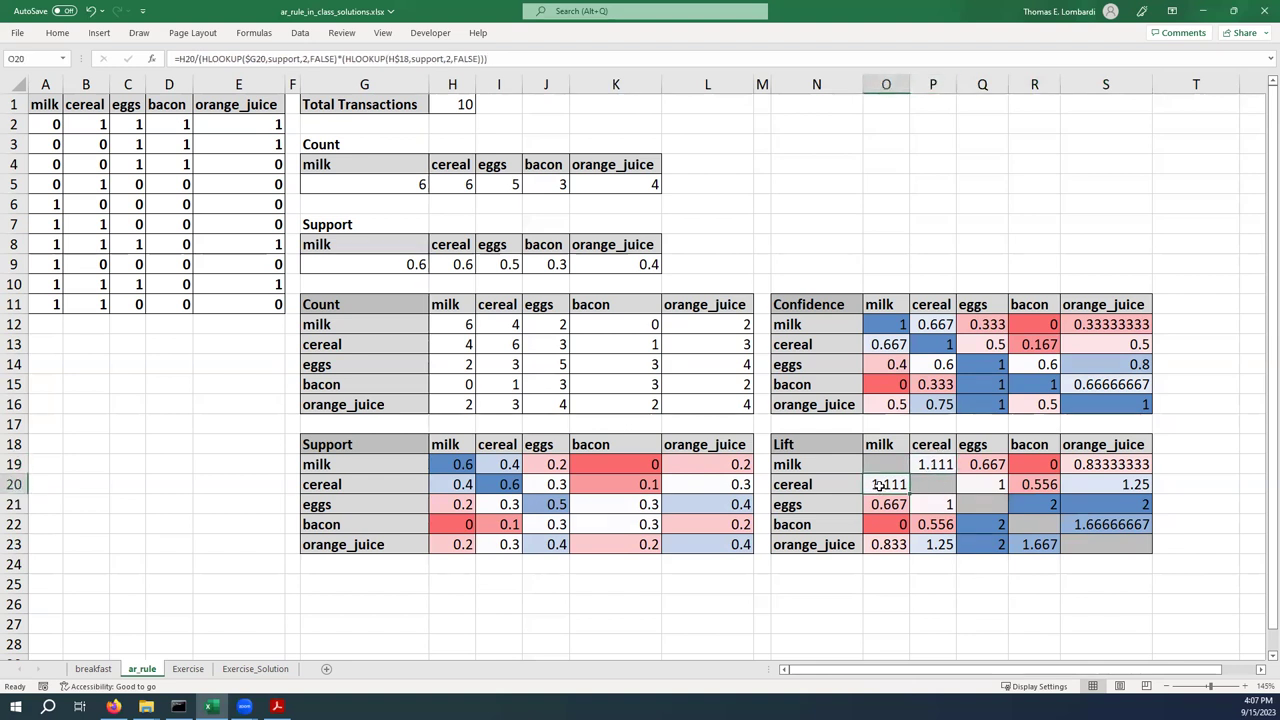
pyautogui.click(934, 461)
pyautogui.click(884, 484)
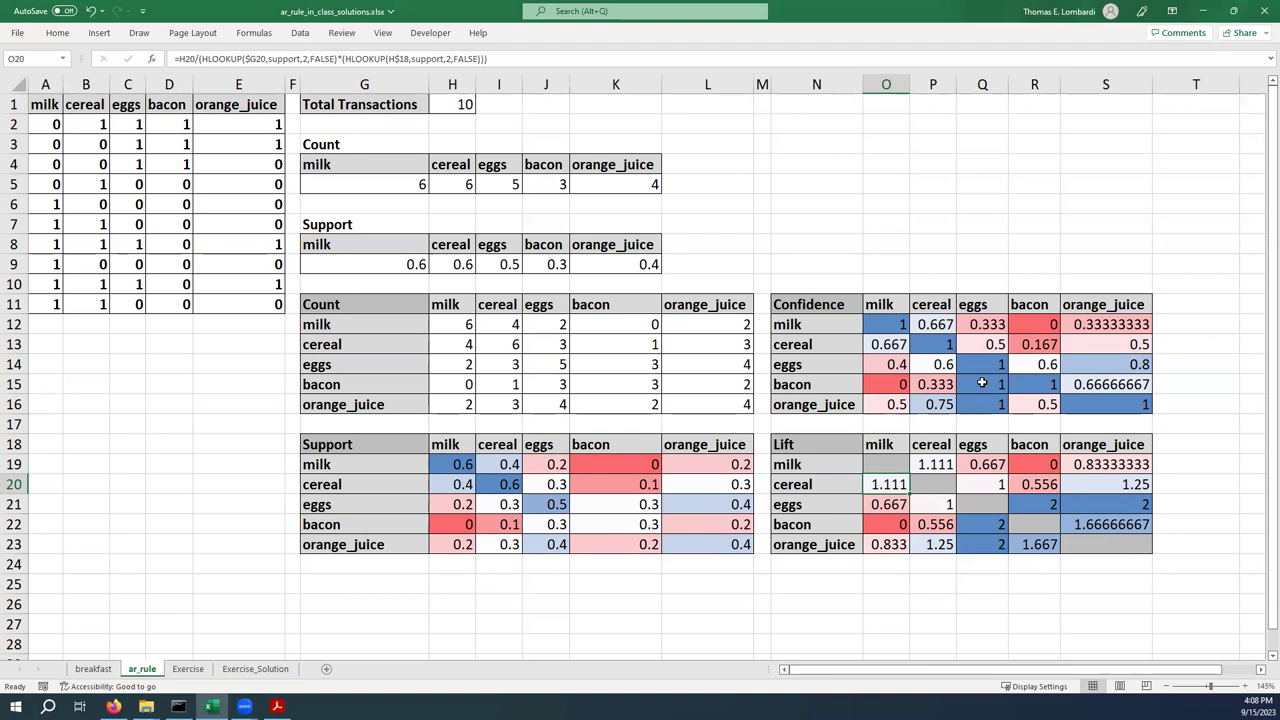
# Examine the Confidence of bacon and orange_juice with eggs in Q15:Q16, and the eggs and orange_juice Support in L21.
pyautogui.click(982, 383)
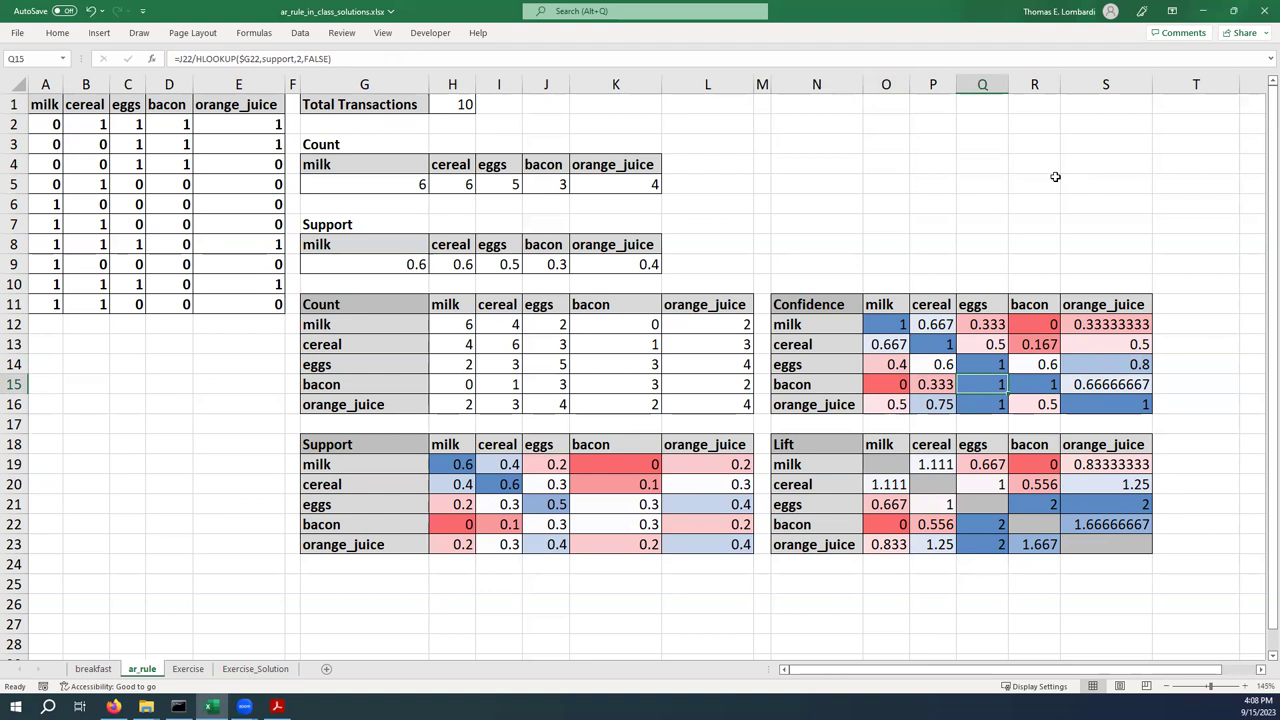
pyautogui.click(984, 407)
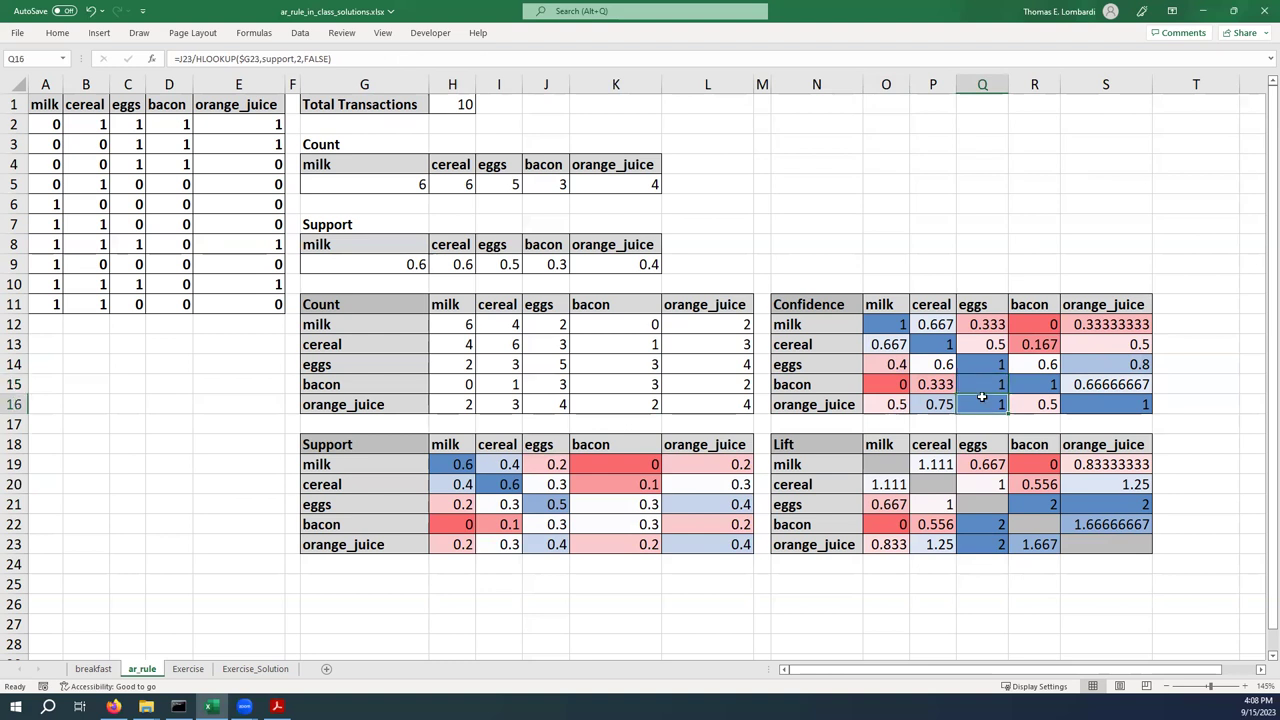
pyautogui.moveTo(983, 386); pyautogui.dragTo(995, 398)
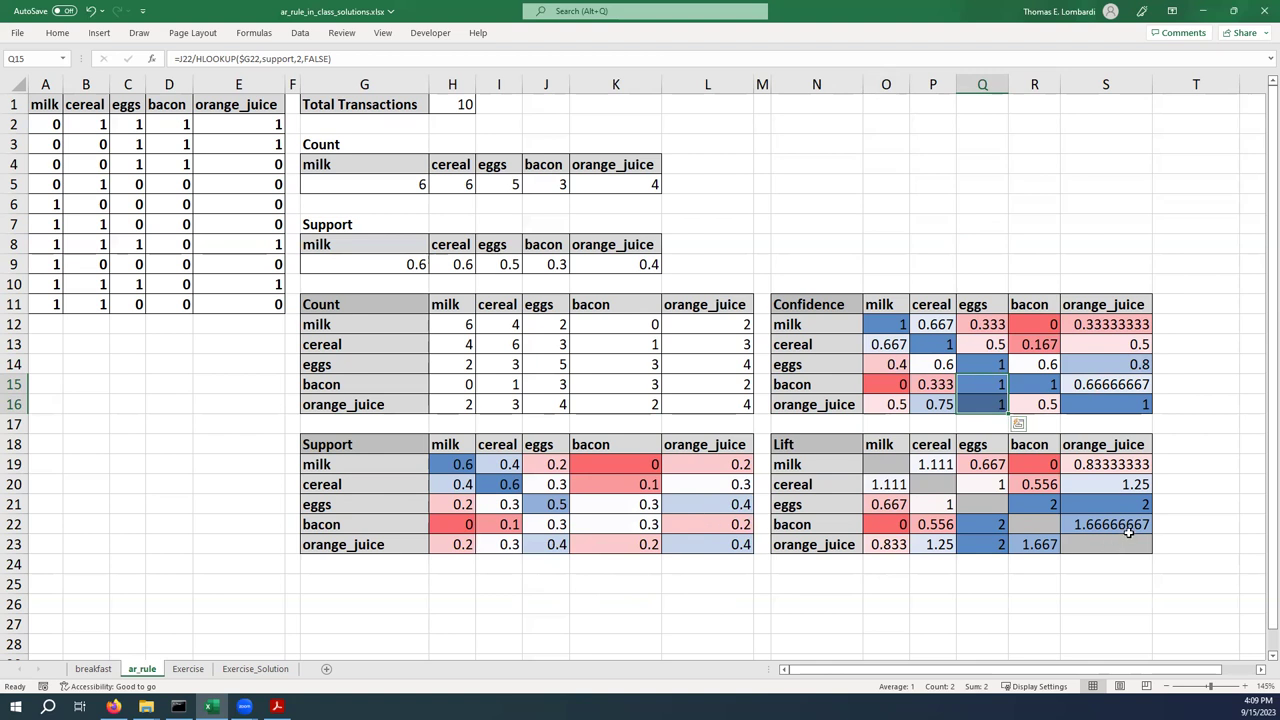
pyautogui.click(707, 505)
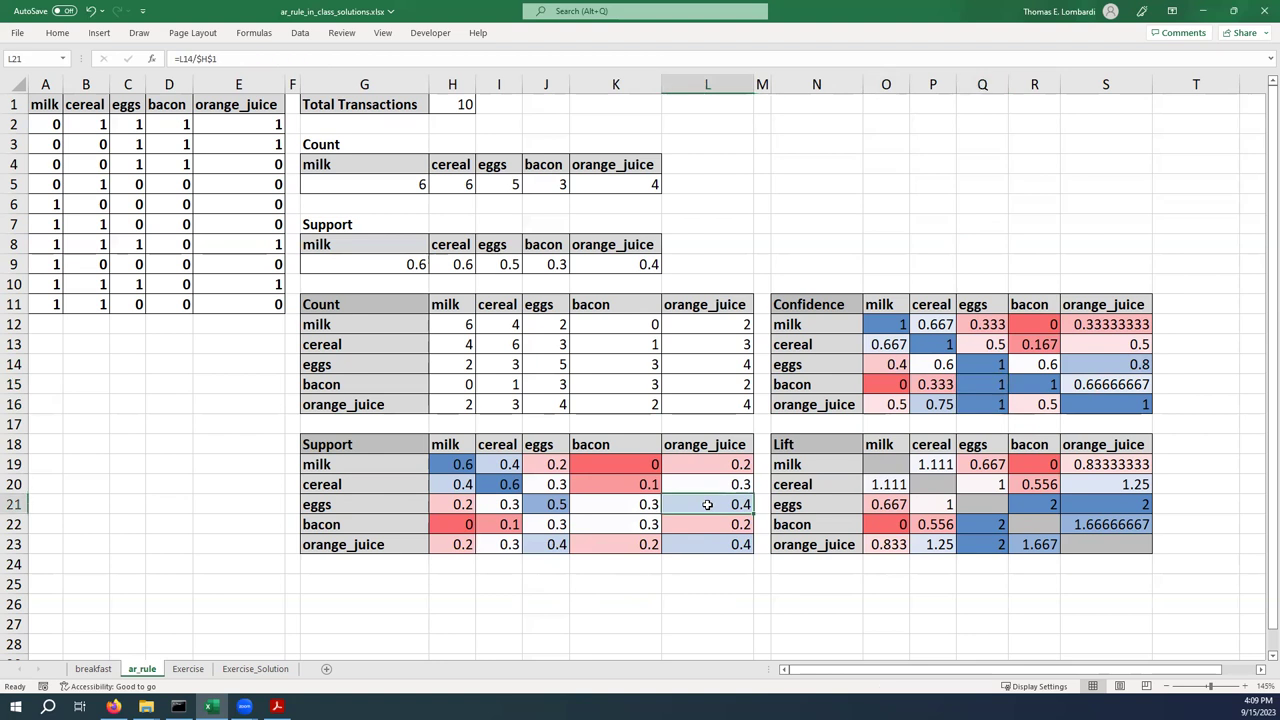